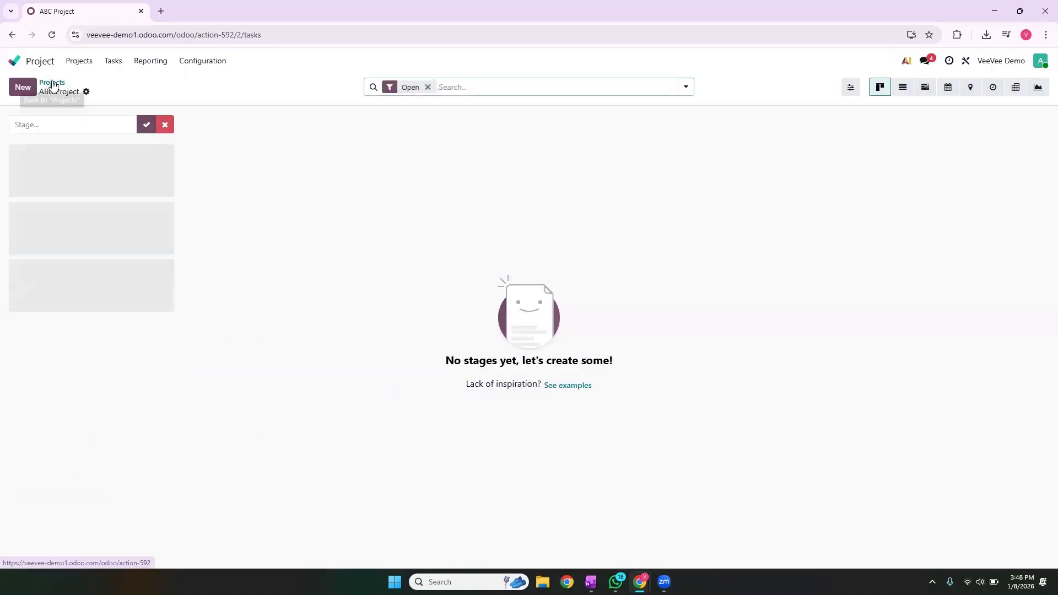
Return to the projects overview and open the settings of ABC Project.
{"action": "left_click", "coordinate": [60, 124]}
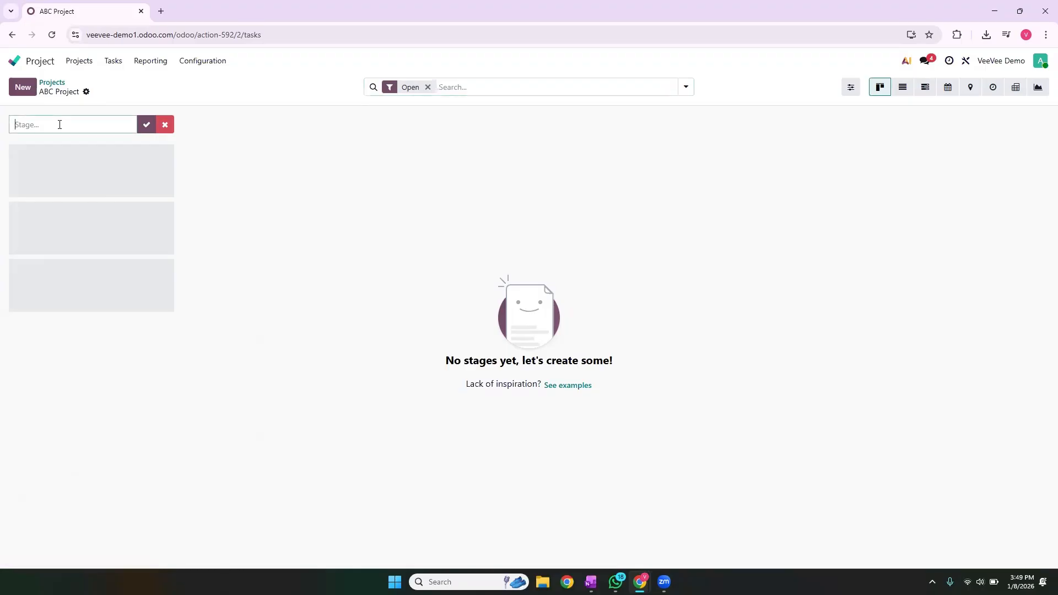
{"action": "left_click", "coordinate": [59, 88]}
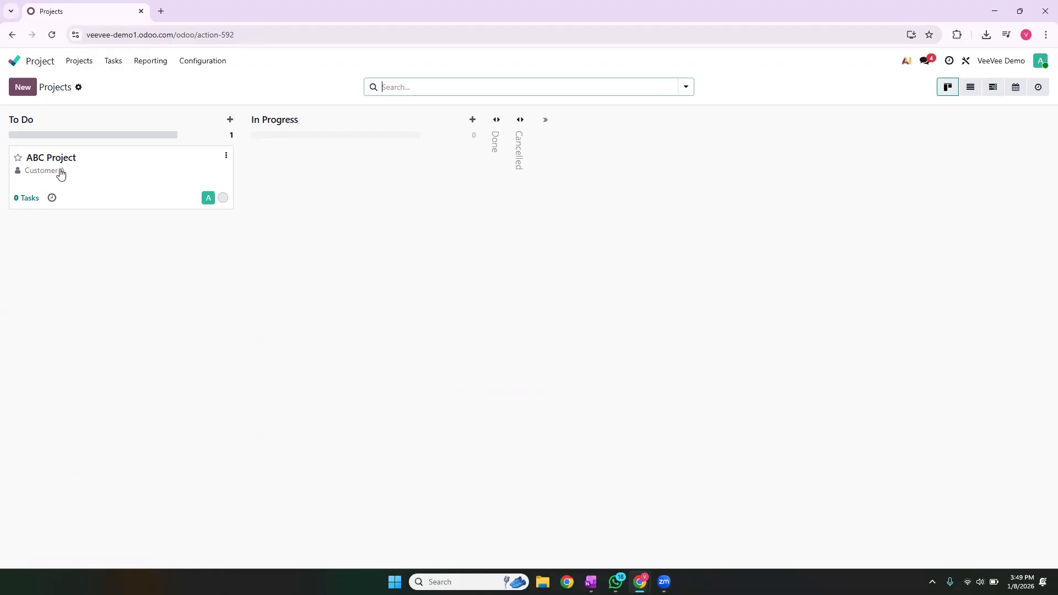
{"action": "mouse_move", "coordinate": [215, 165]}
{"action": "left_click", "coordinate": [226, 159]}
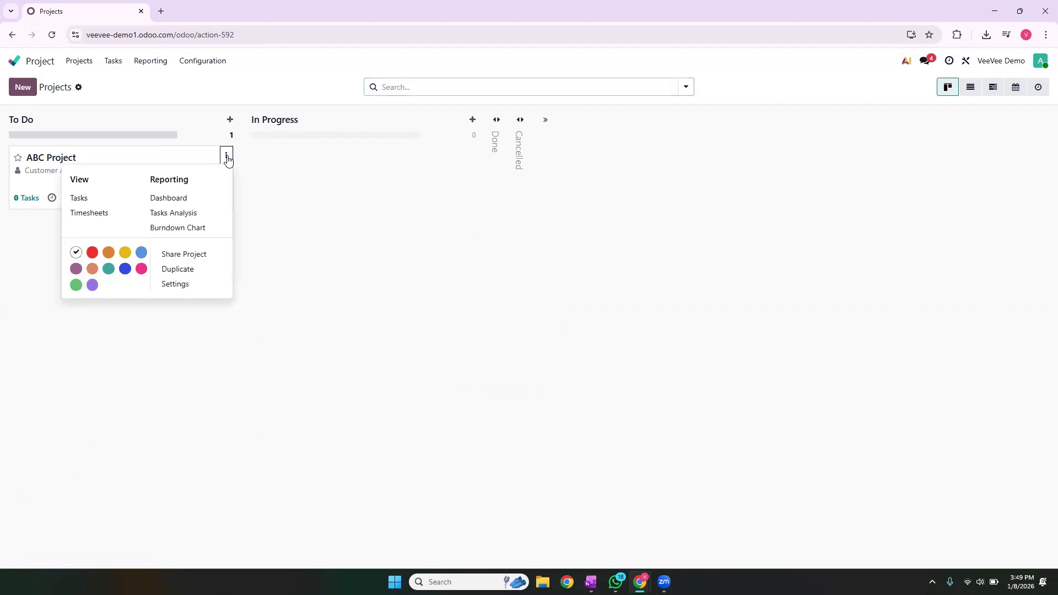
{"action": "left_click", "coordinate": [182, 285]}
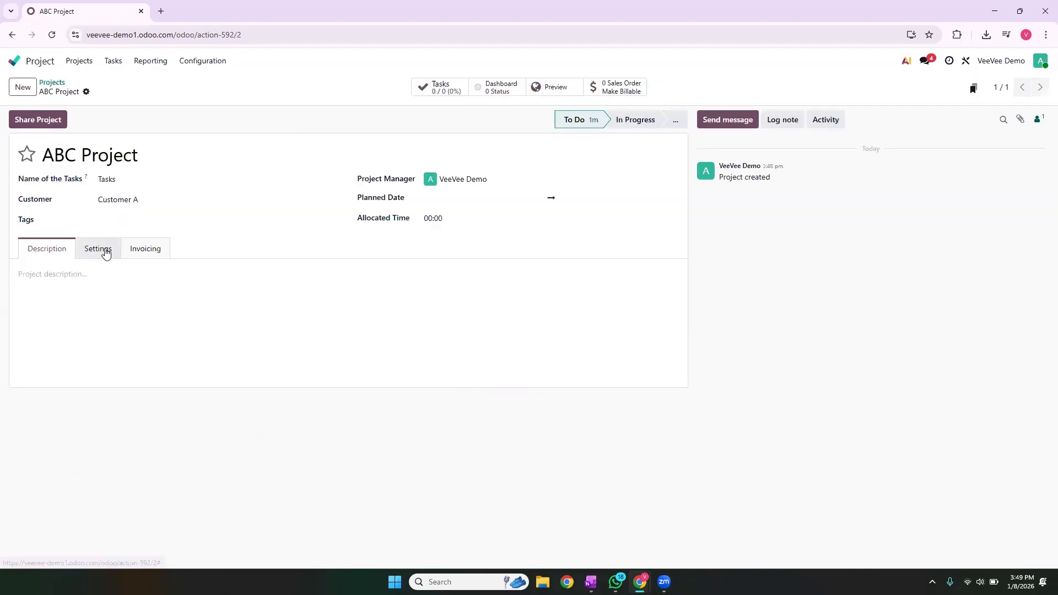
{"action": "left_click", "coordinate": [103, 249]}
Enable Recurring Tasks, Task Dependencies and Milestones for ABC Project and save the project.
{"action": "scroll", "coordinate": [105, 310], "scroll_direction": "down", "scroll_amount": 2}
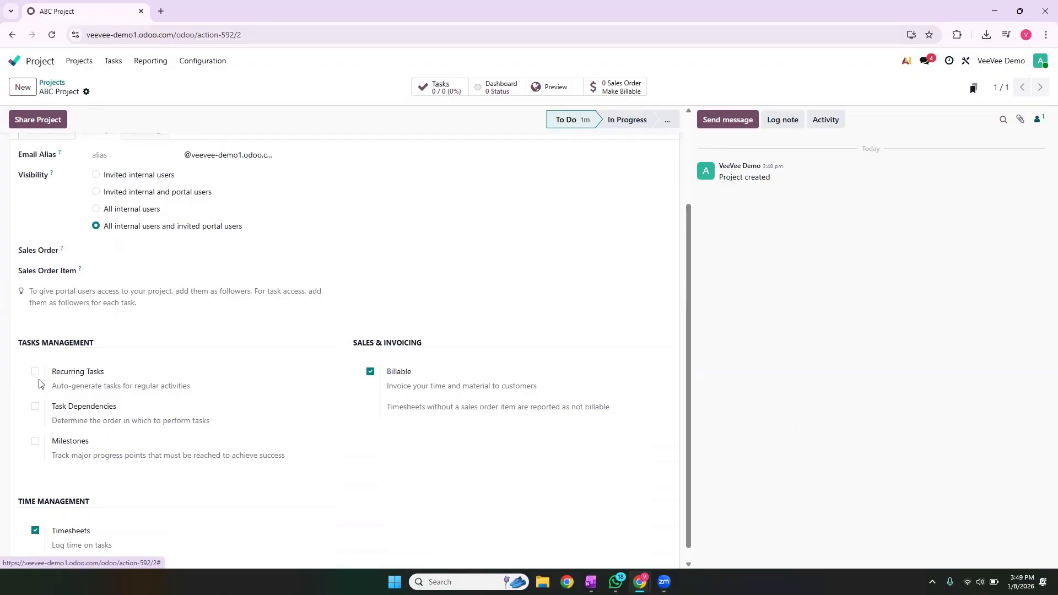
{"action": "left_click", "coordinate": [35, 372]}
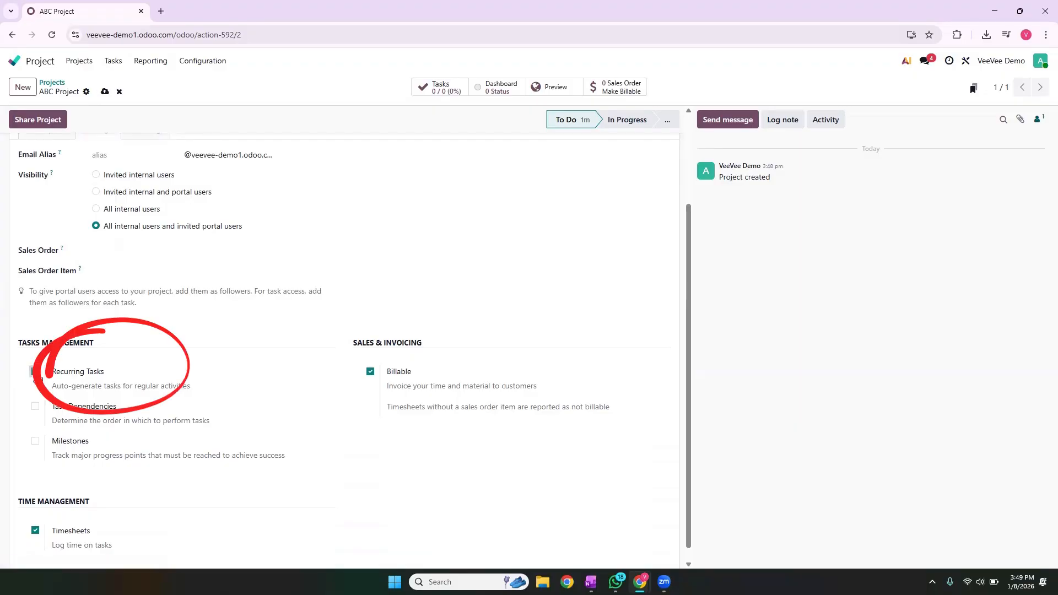
{"action": "left_click", "coordinate": [34, 410]}
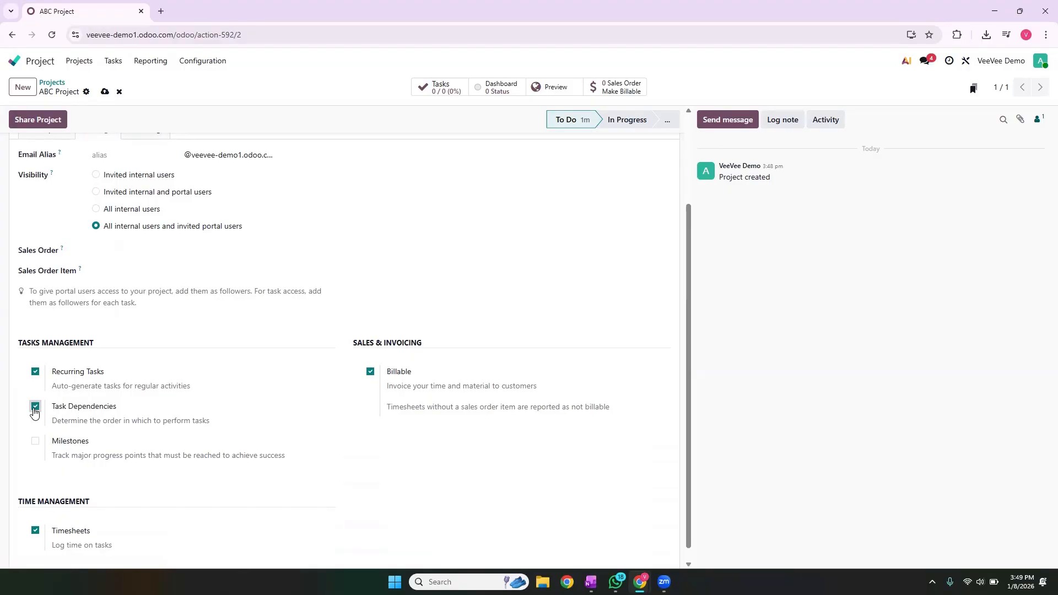
{"action": "left_click", "coordinate": [35, 441]}
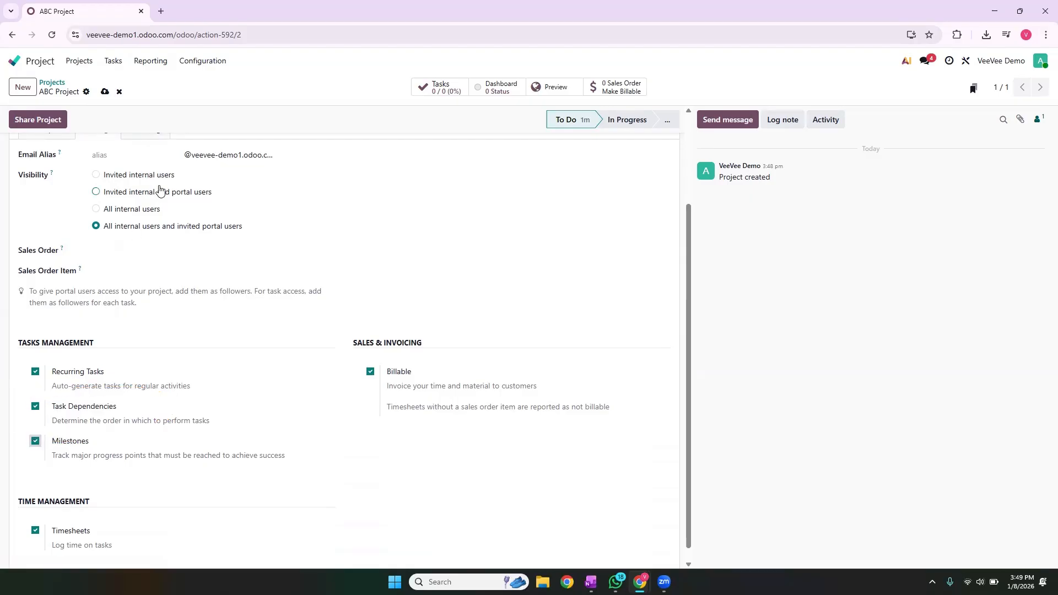
{"action": "left_click", "coordinate": [105, 92]}
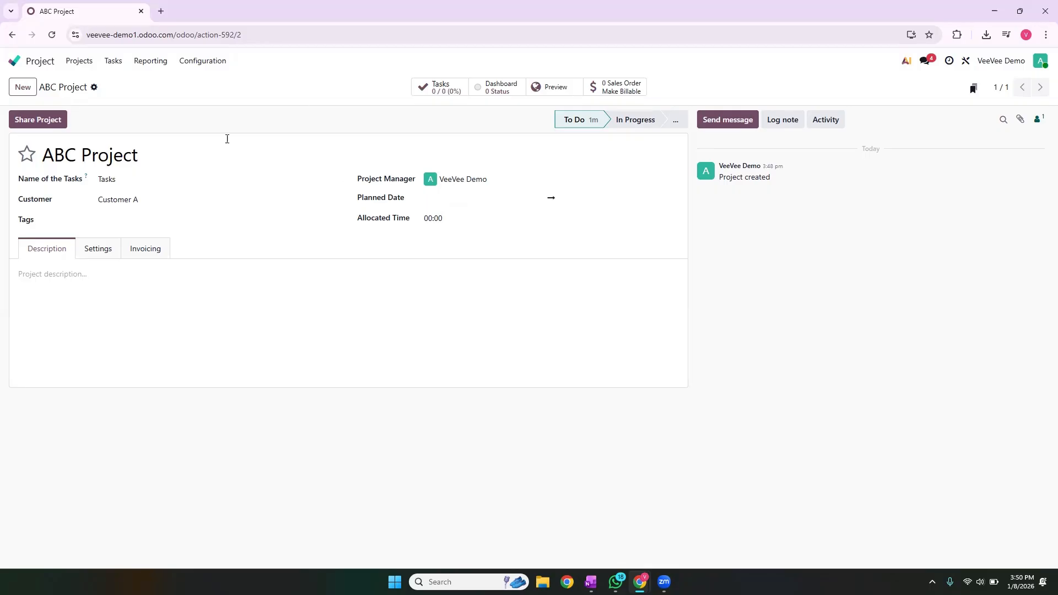
Open the ABC Project task board and create two stages named New and Done.
{"action": "left_click", "coordinate": [77, 66]}
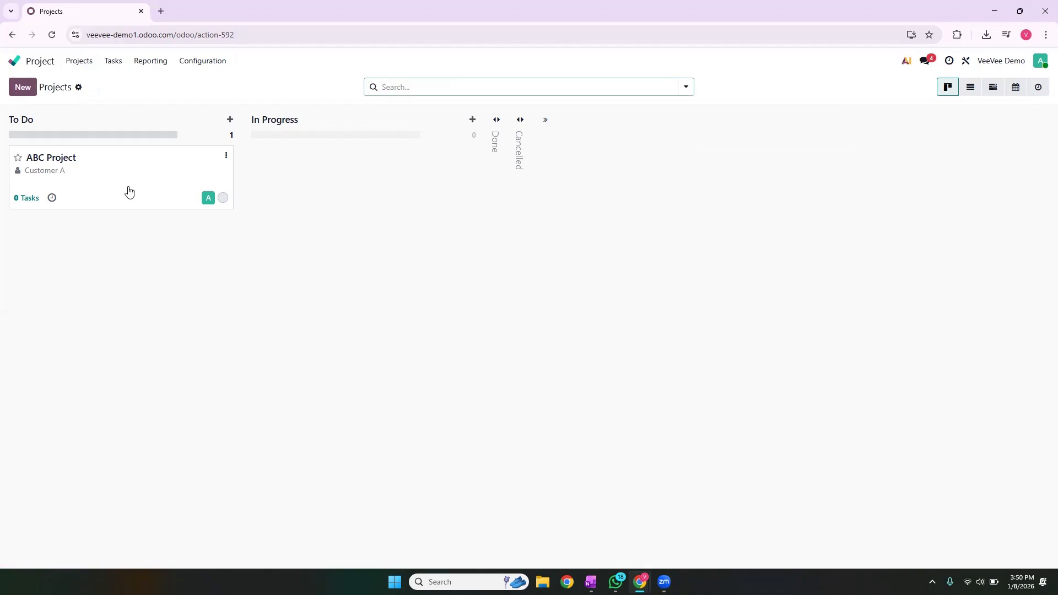
{"action": "left_click", "coordinate": [129, 191]}
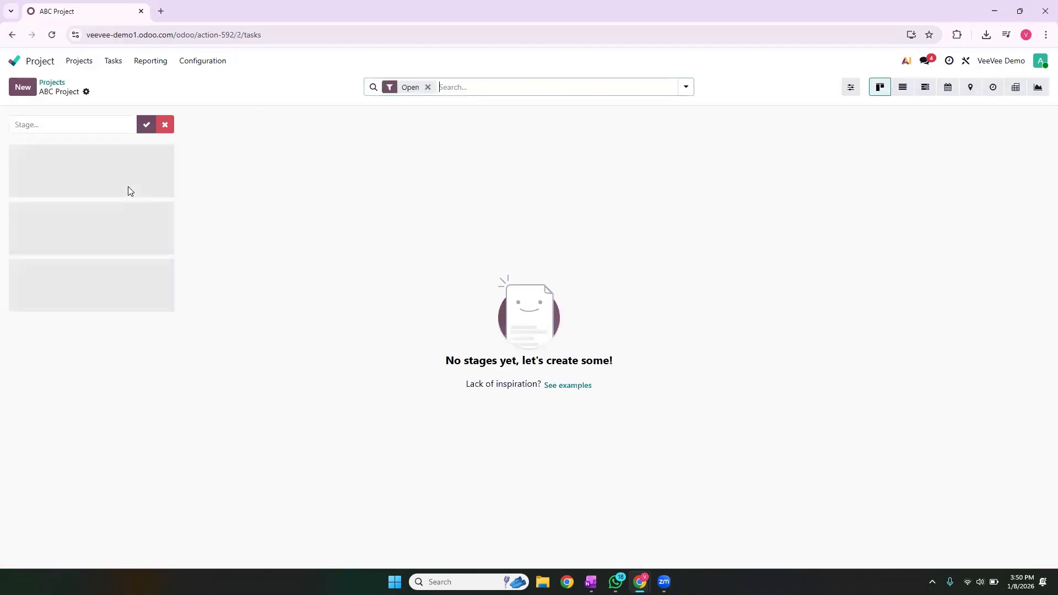
{"action": "left_click", "coordinate": [54, 124]}
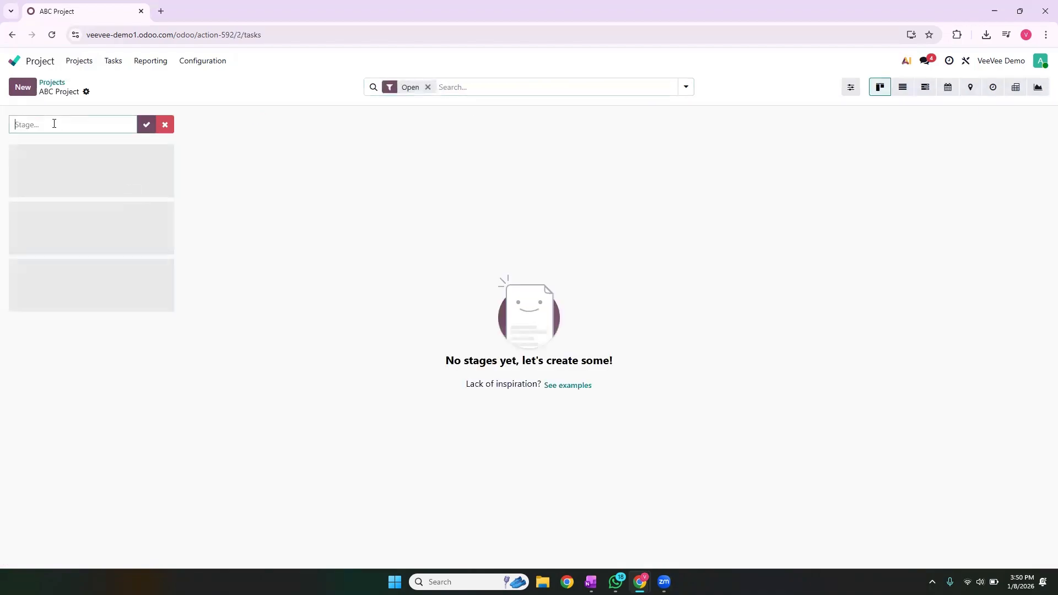
{"action": "type", "text": "New"}
{"action": "left_click", "coordinate": [147, 125]}
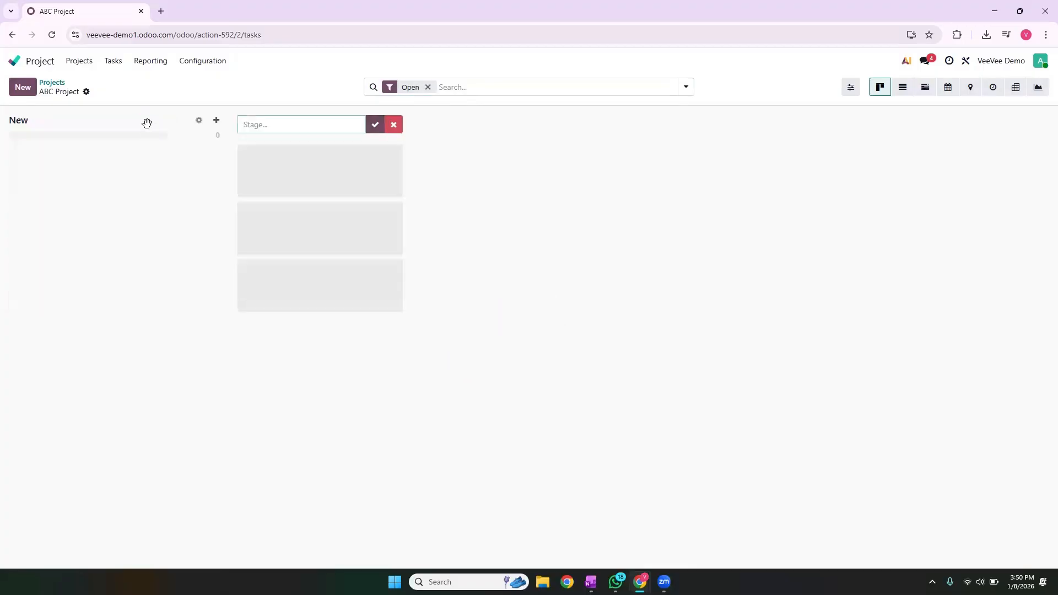
{"action": "type", "text": "Done"}
{"action": "left_click", "coordinate": [374, 125]}
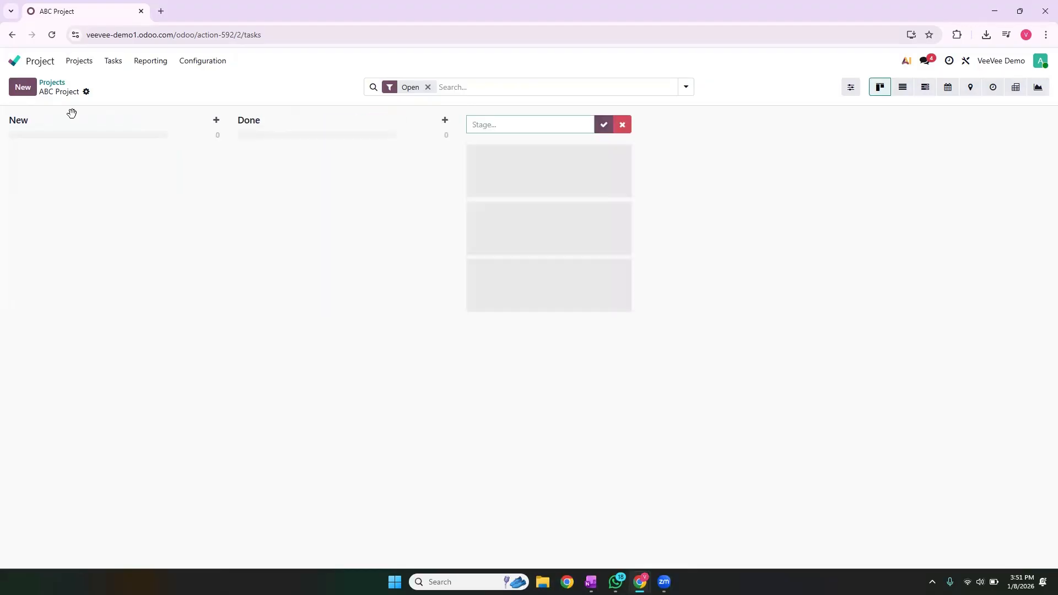
Create a task titled "Gst Filing" in the New stage, assign it to VeeVee Demo, and open its full form.
{"action": "left_click", "coordinate": [23, 89]}
{"action": "type", "text": "Gst"}
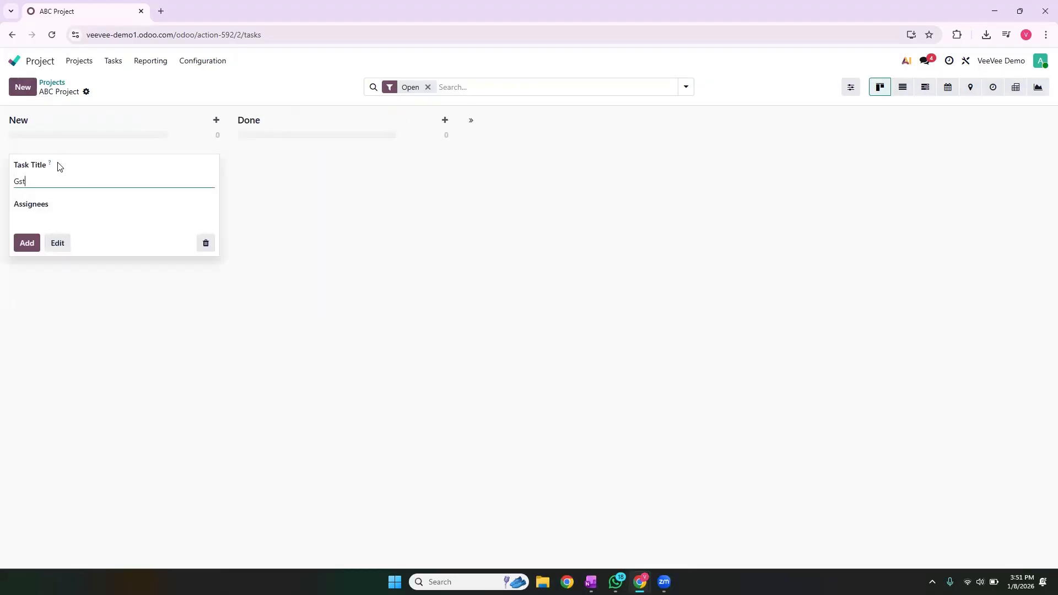
{"action": "type", "text": " Filing"}
{"action": "left_click", "coordinate": [45, 217]}
{"action": "left_click", "coordinate": [52, 244]}
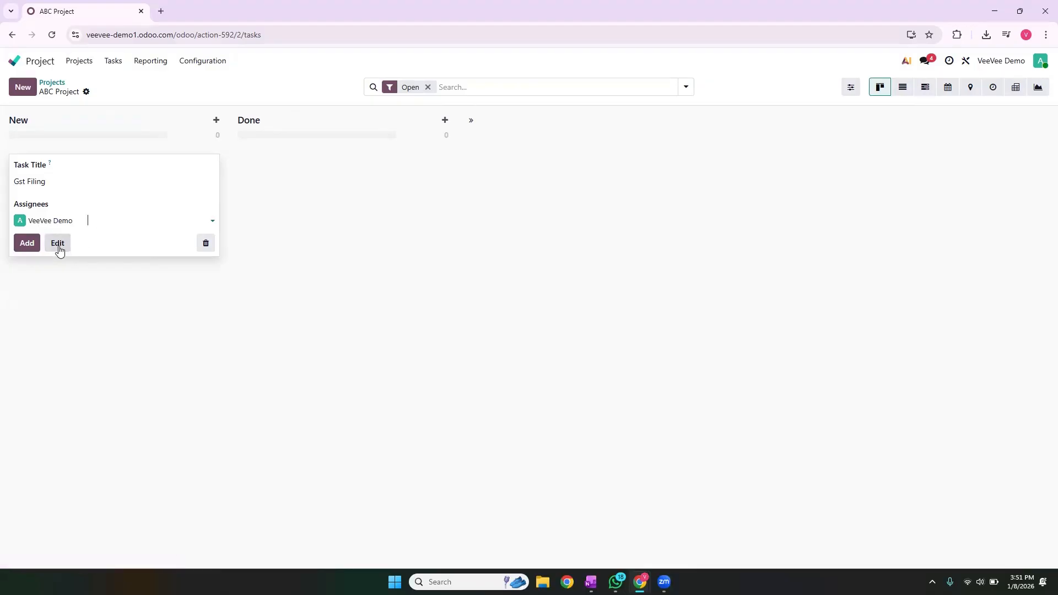
{"action": "left_click", "coordinate": [58, 246]}
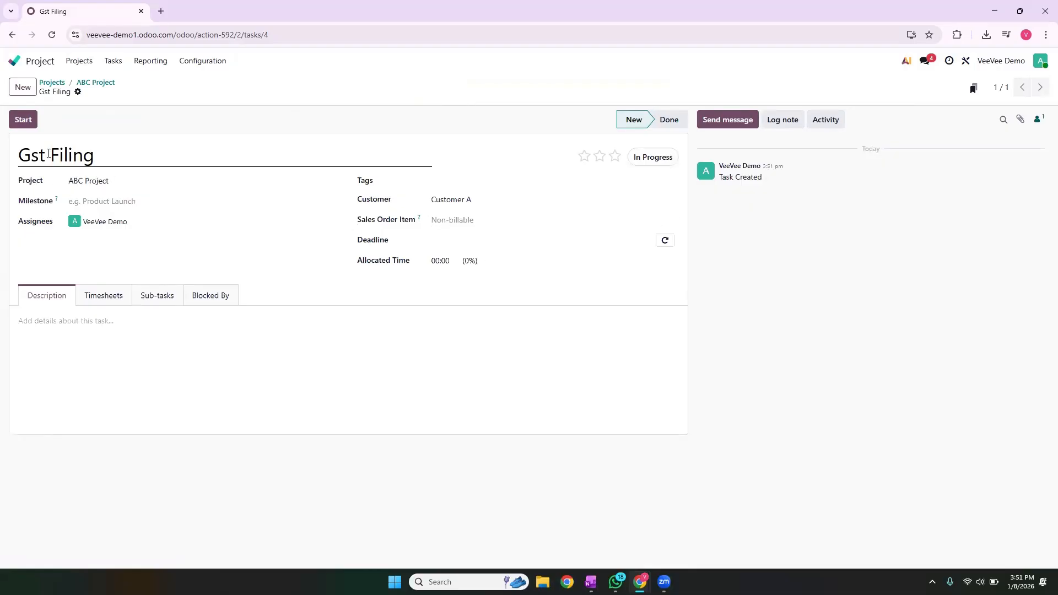
{"action": "left_click_drag", "start_coordinate": [104, 155], "coordinate": [18, 155]}
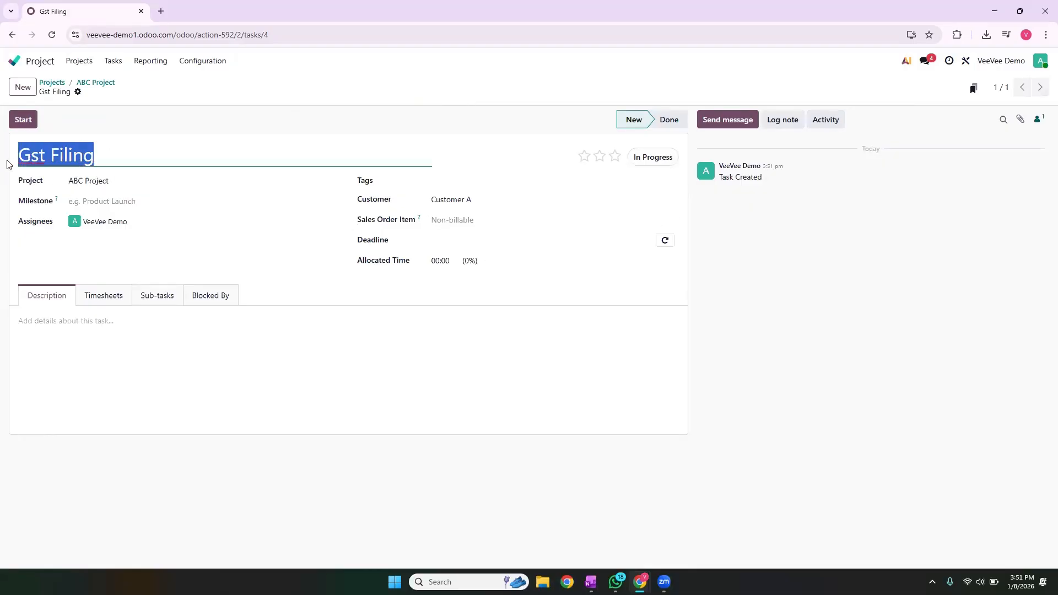
{"action": "left_click", "coordinate": [121, 180]}
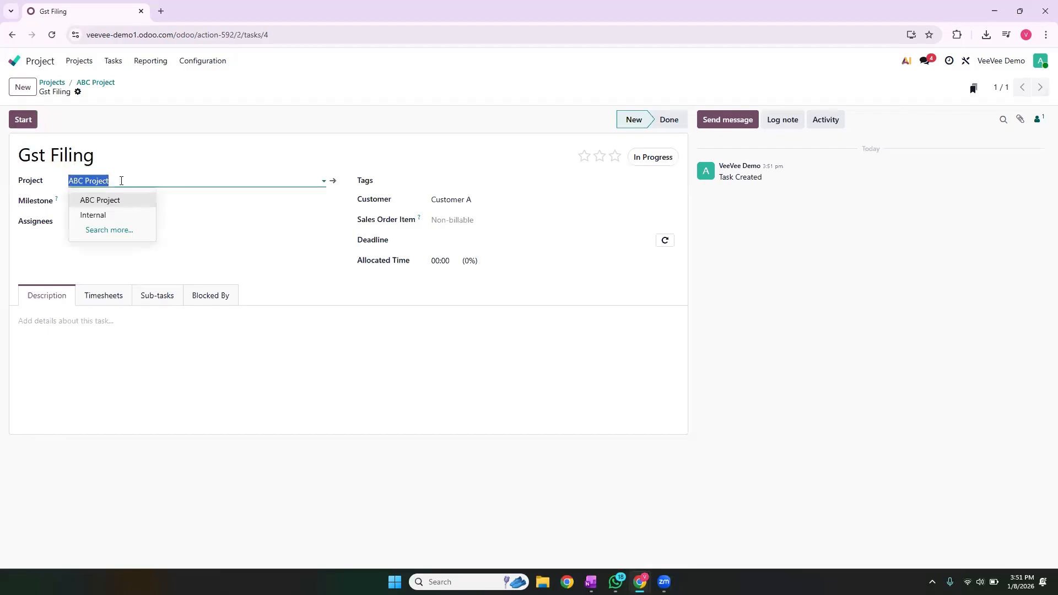
{"action": "left_click", "coordinate": [121, 180]}
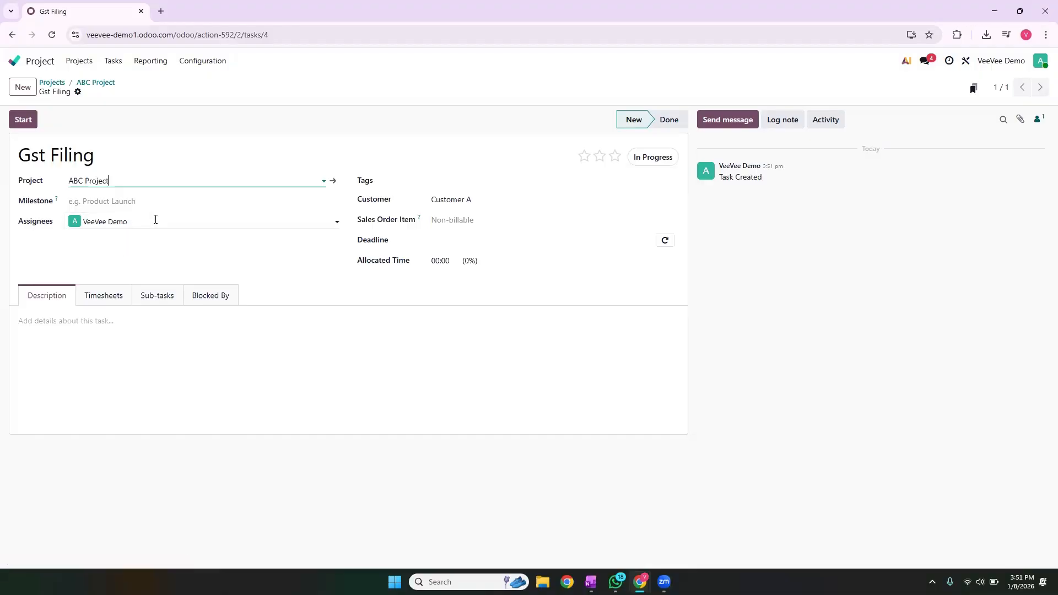
Create a new tag "Accounting" and apply it to the Gst Filing task.
{"action": "left_click", "coordinate": [485, 181]}
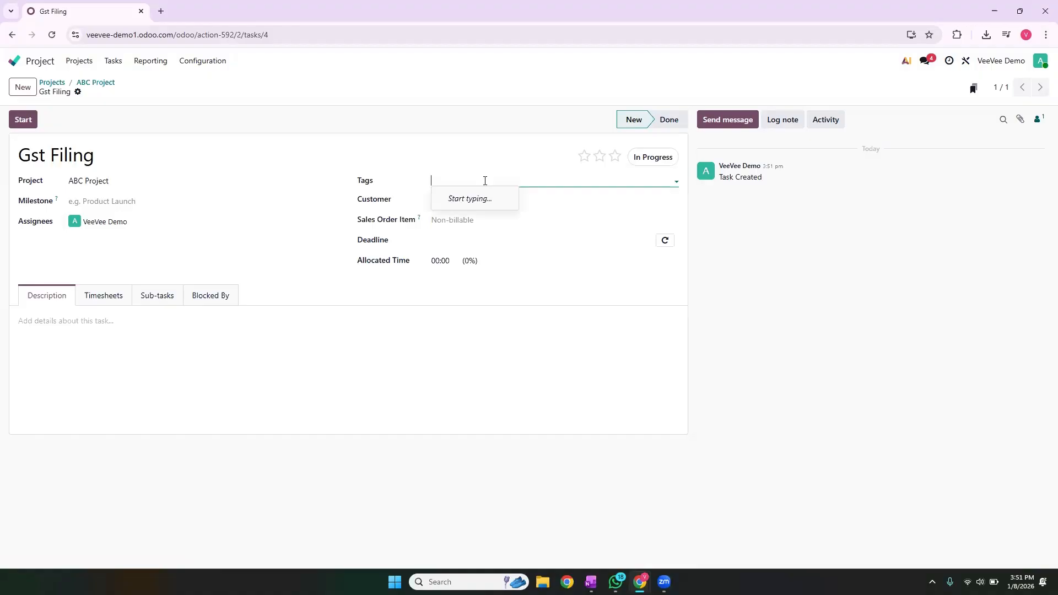
{"action": "type", "text": "Accounti"}
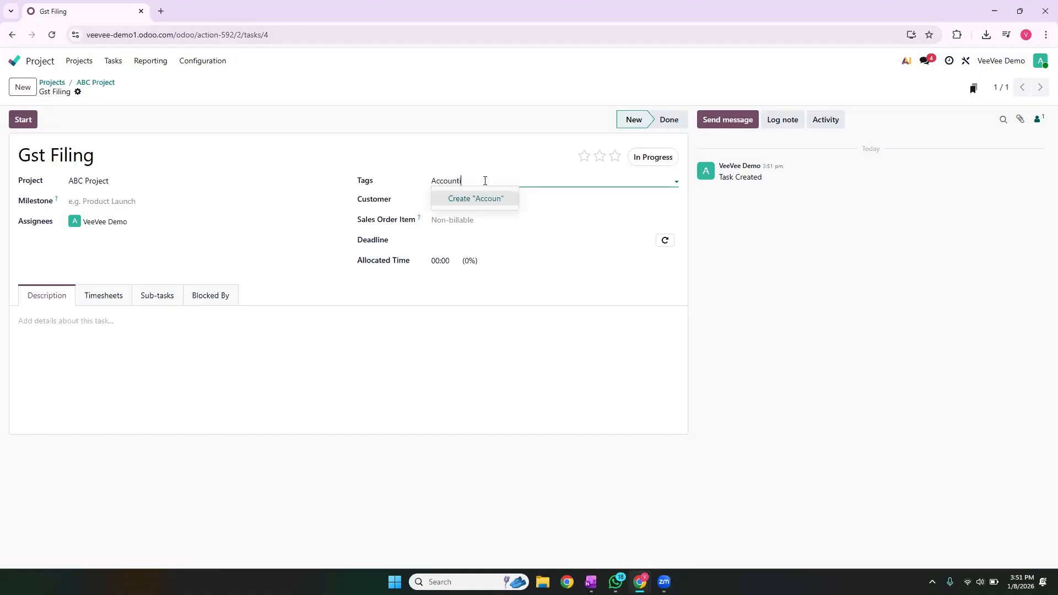
{"action": "type", "text": "ng"}
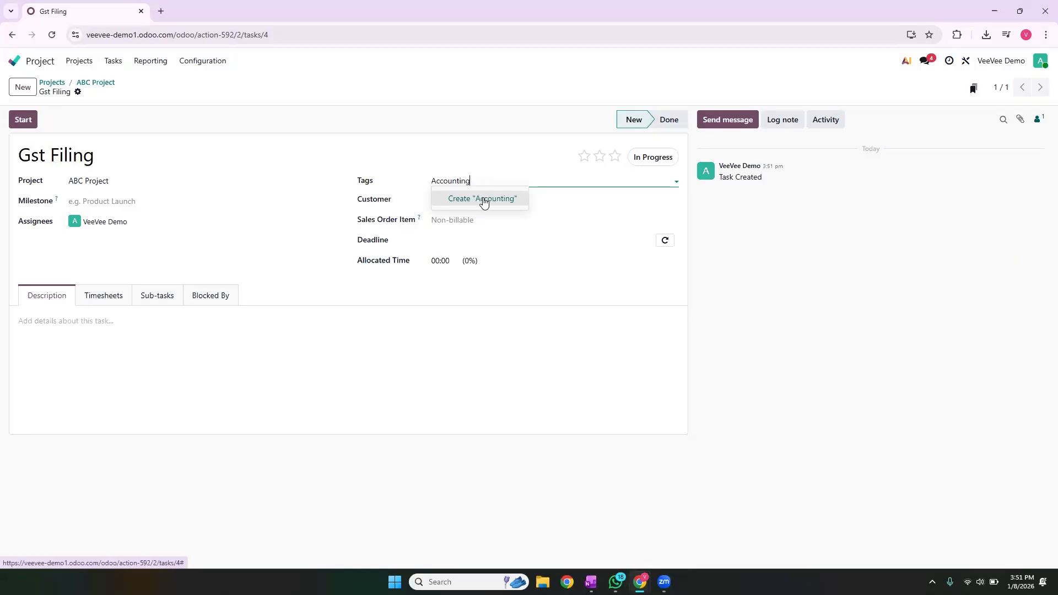
{"action": "left_click", "coordinate": [483, 199]}
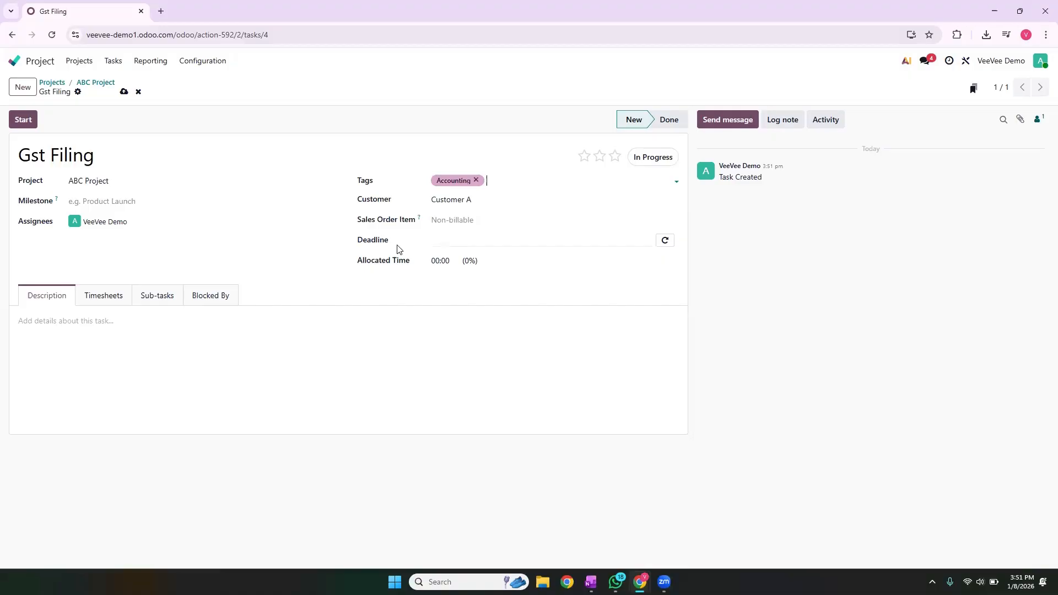
Make the Gst Filing task recurring and set its deadline to 10 January 2026, 4:00 pm.
{"action": "left_click", "coordinate": [665, 241]}
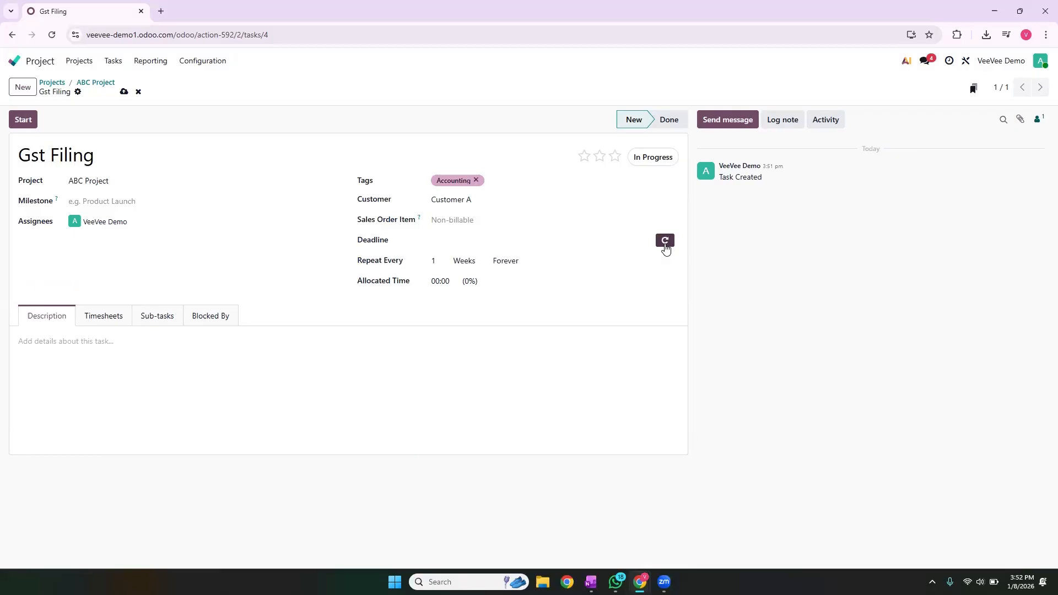
{"action": "left_click", "coordinate": [470, 243]}
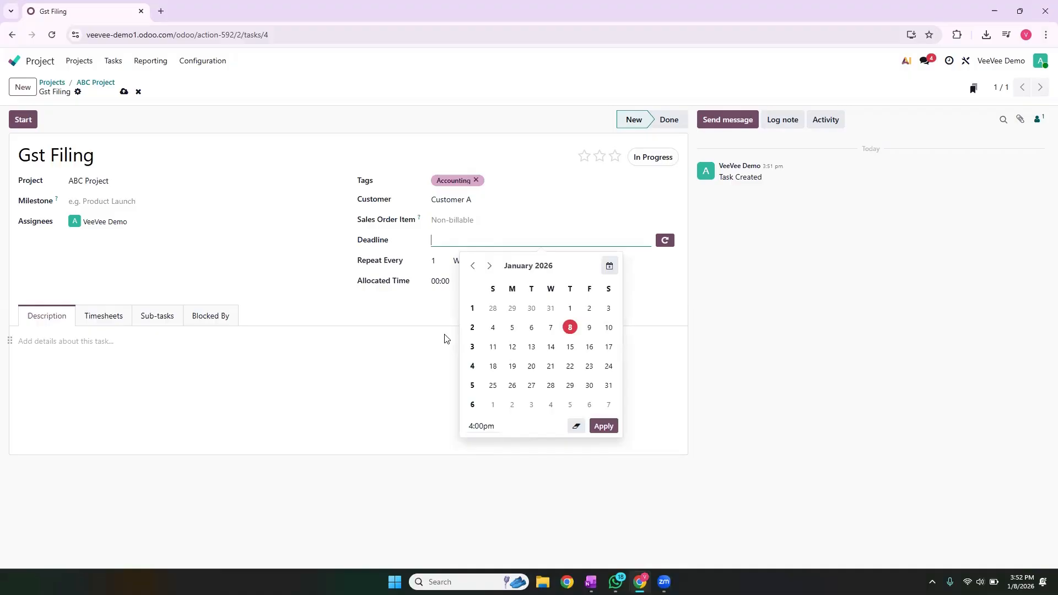
{"action": "left_click", "coordinate": [607, 327]}
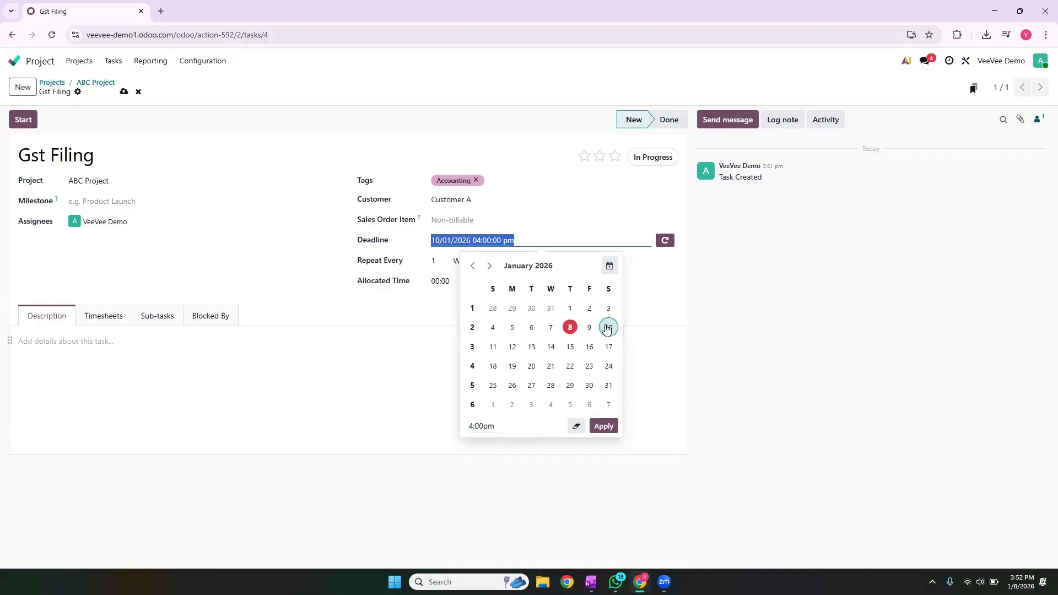
{"action": "left_click", "coordinate": [390, 329]}
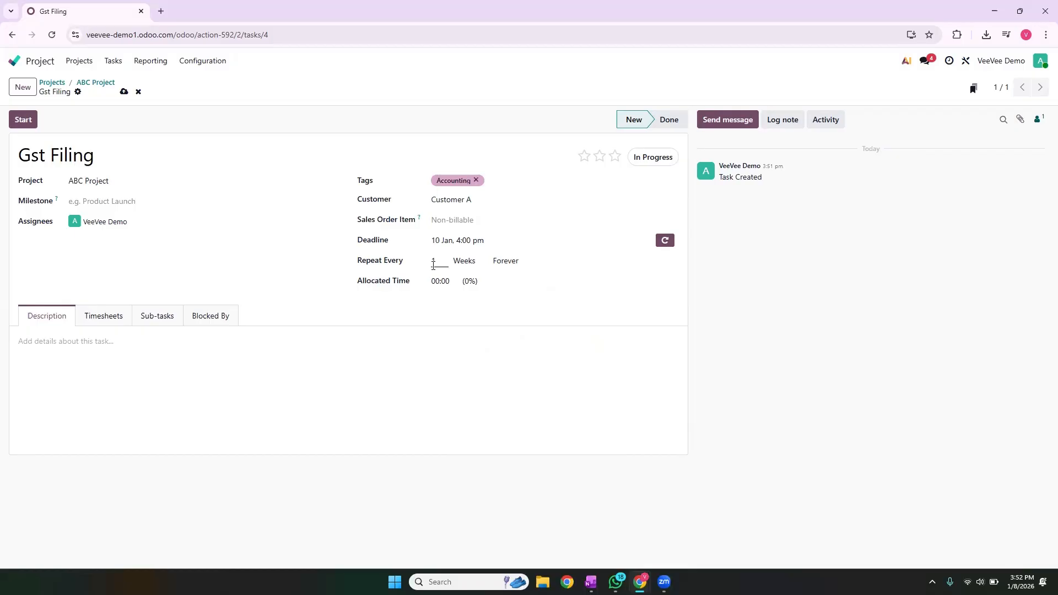
Set the Gst Filing task's recurrence unit to Days and its allocated time to 3 hours.
{"action": "left_click", "coordinate": [465, 262]}
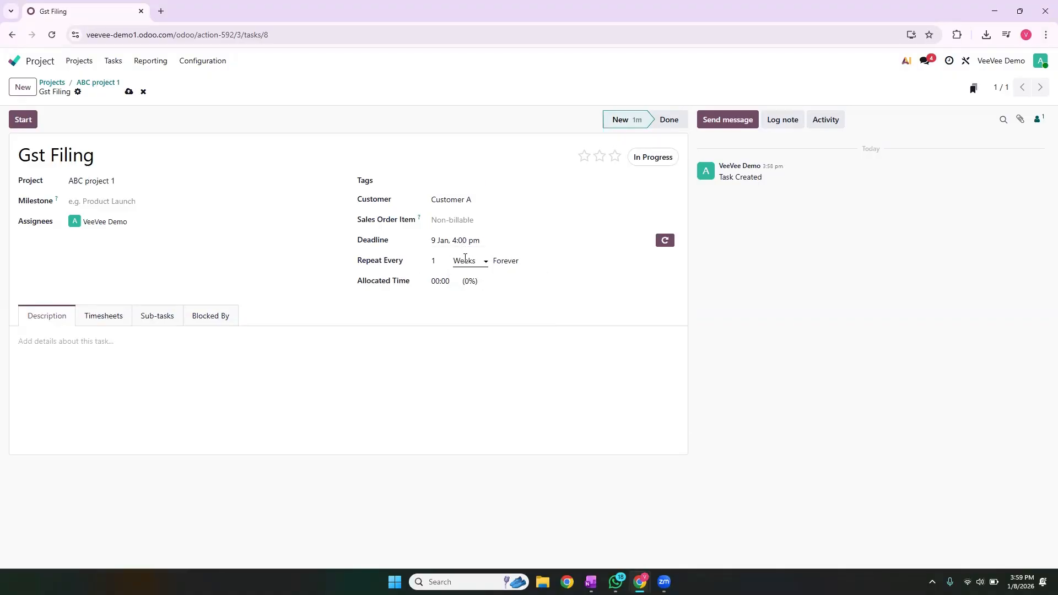
{"action": "left_click", "coordinate": [466, 260]}
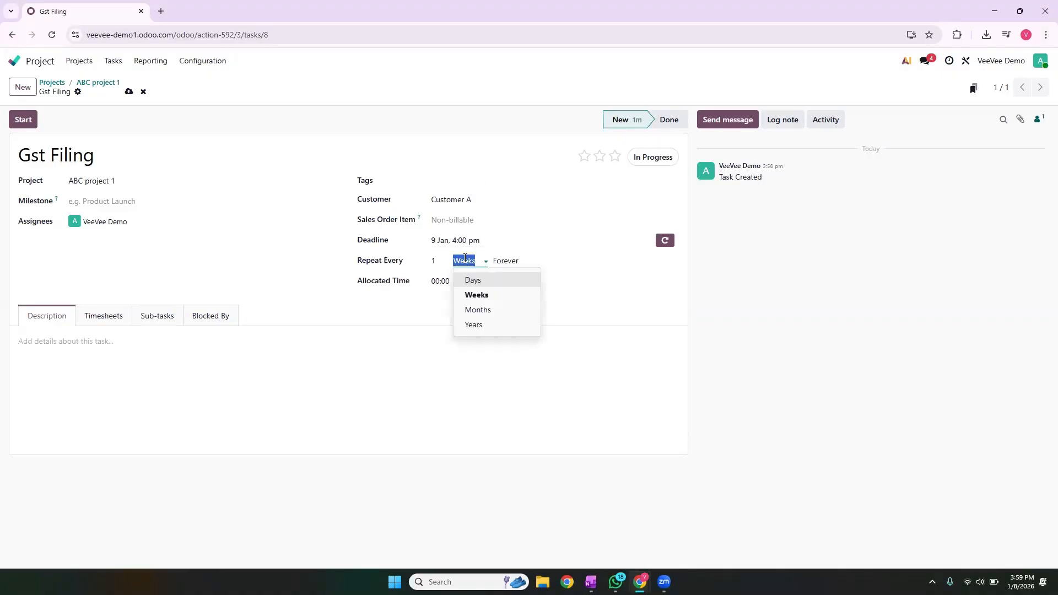
{"action": "left_click", "coordinate": [464, 280]}
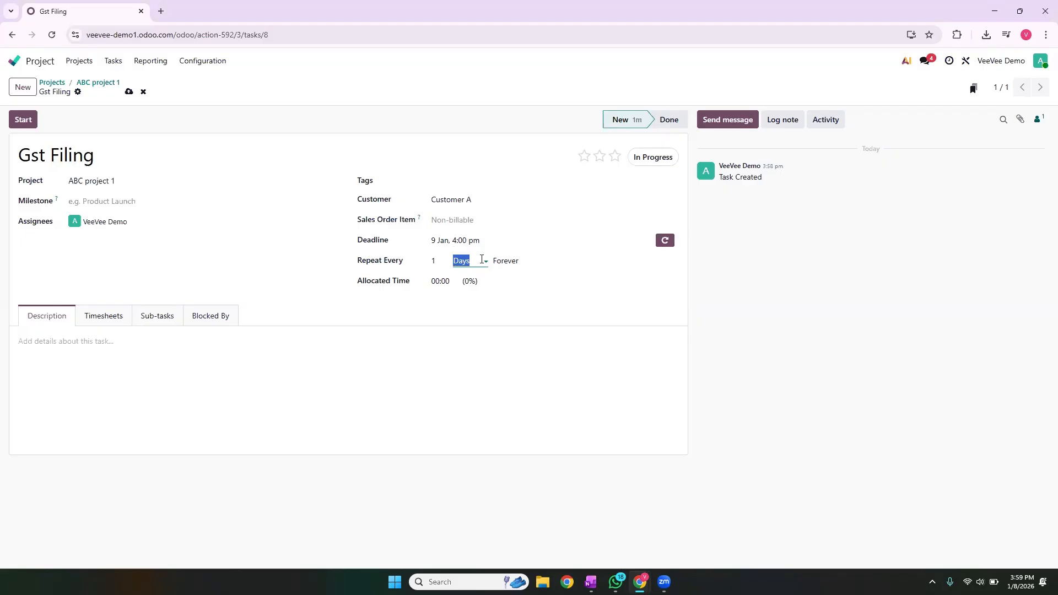
{"action": "left_click", "coordinate": [442, 284]}
{"action": "type", "text": "3"}
{"action": "left_click", "coordinate": [280, 325]}
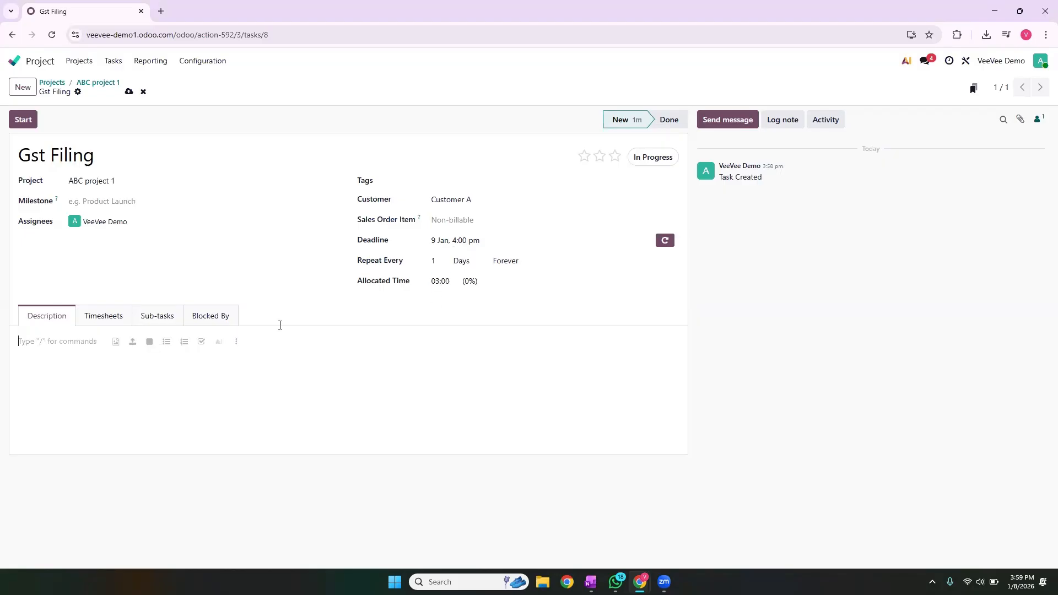
Run the Gst Filing task's timer briefly, stop it, and log the time spent.
{"action": "left_click", "coordinate": [25, 126]}
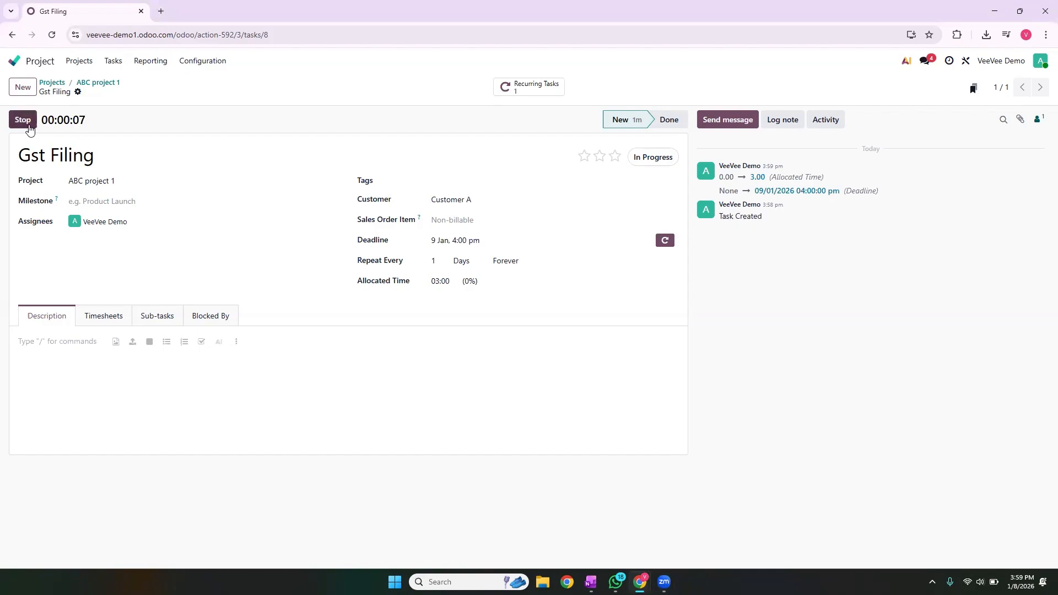
{"action": "left_click", "coordinate": [23, 120]}
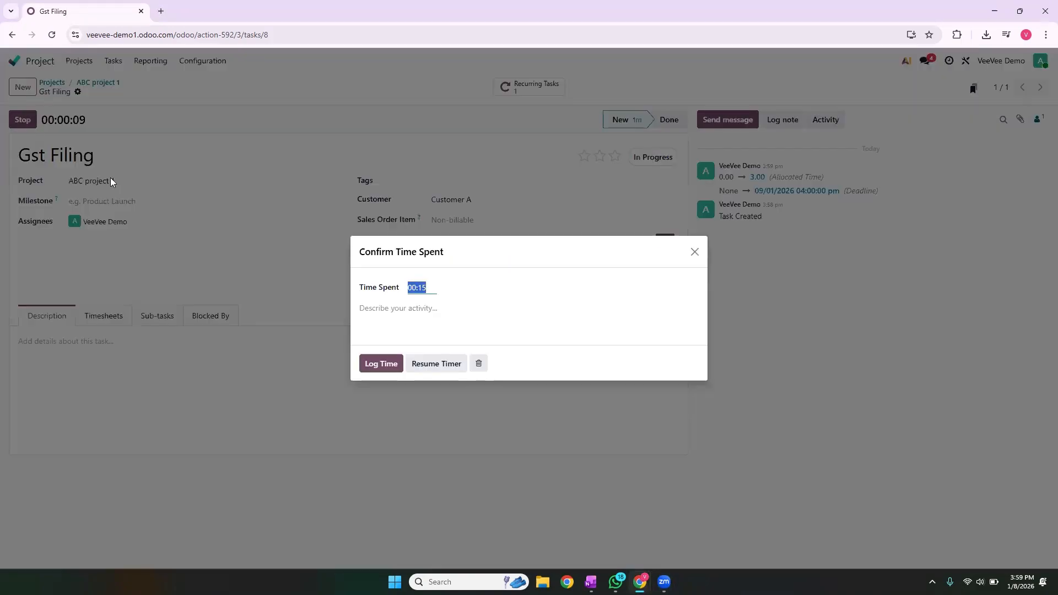
{"action": "left_click", "coordinate": [383, 364]}
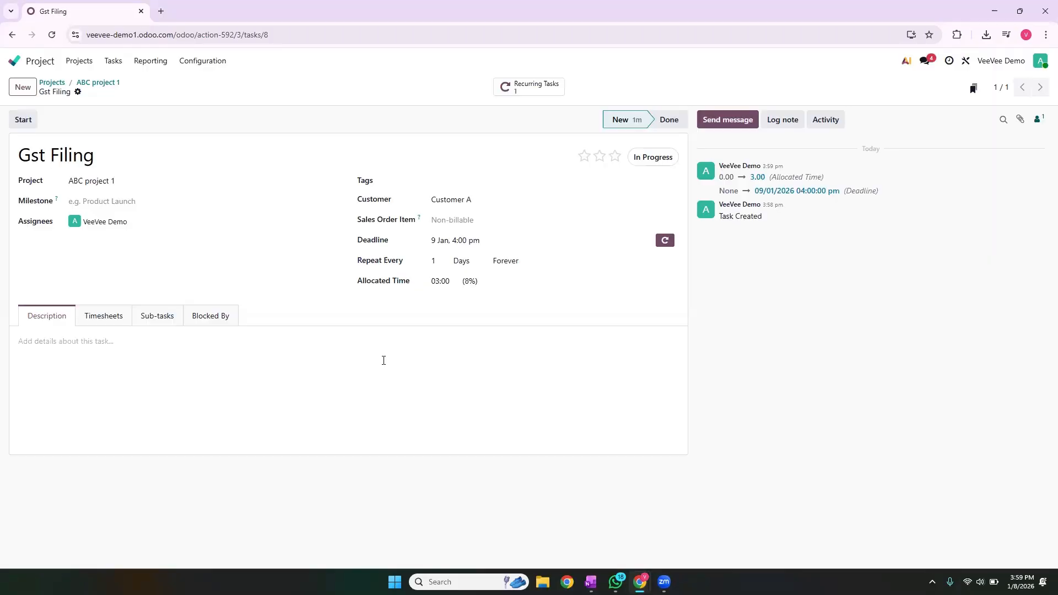
Describe the Gst Filing task's 8 January timesheet entry as "Gst Filing" and save the task.
{"action": "left_click", "coordinate": [117, 315]}
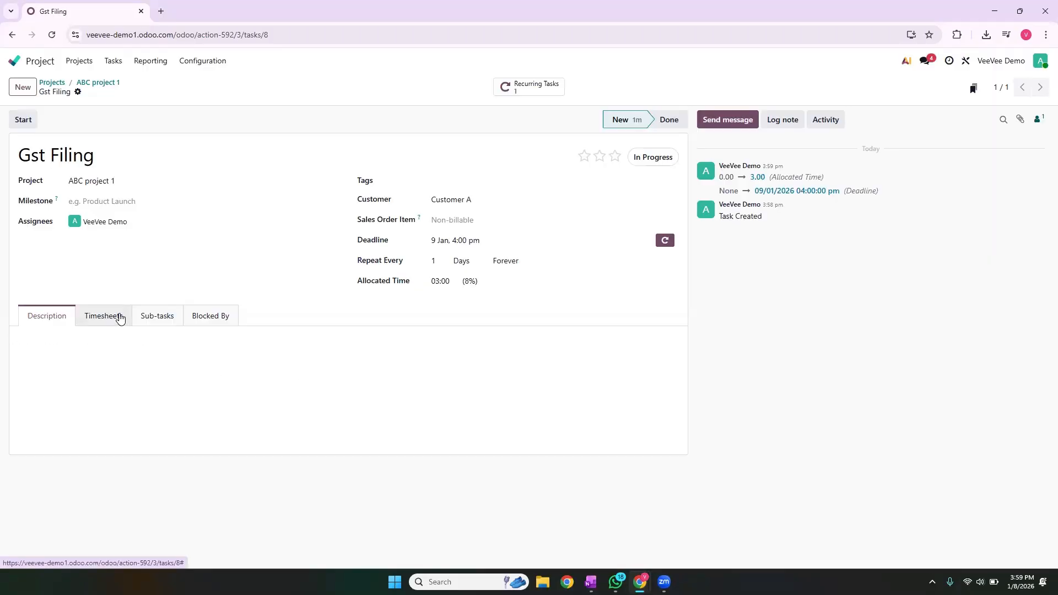
{"action": "left_click", "coordinate": [340, 360]}
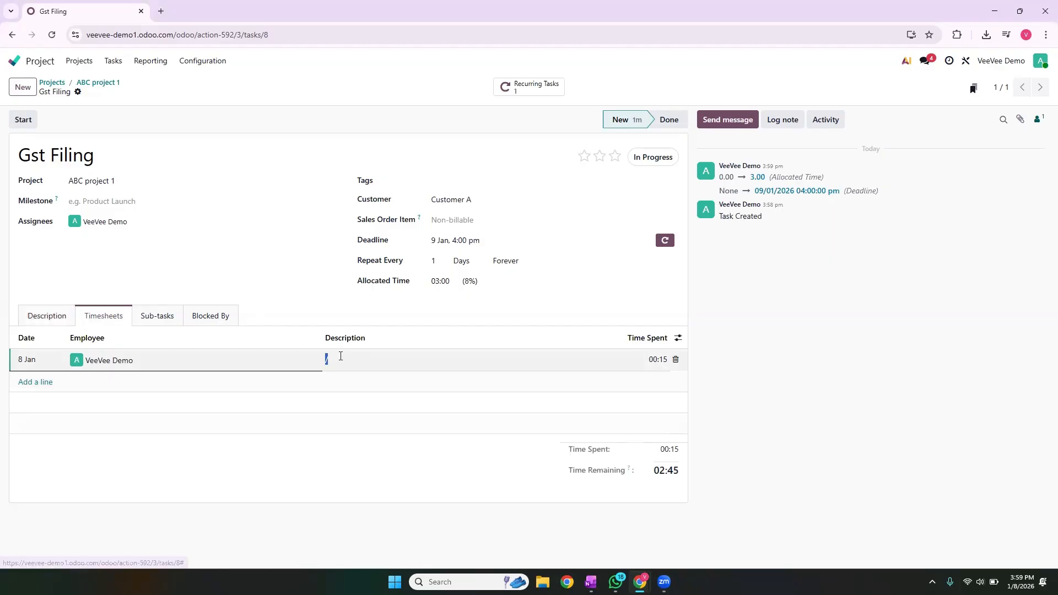
{"action": "type", "text": "Gst"}
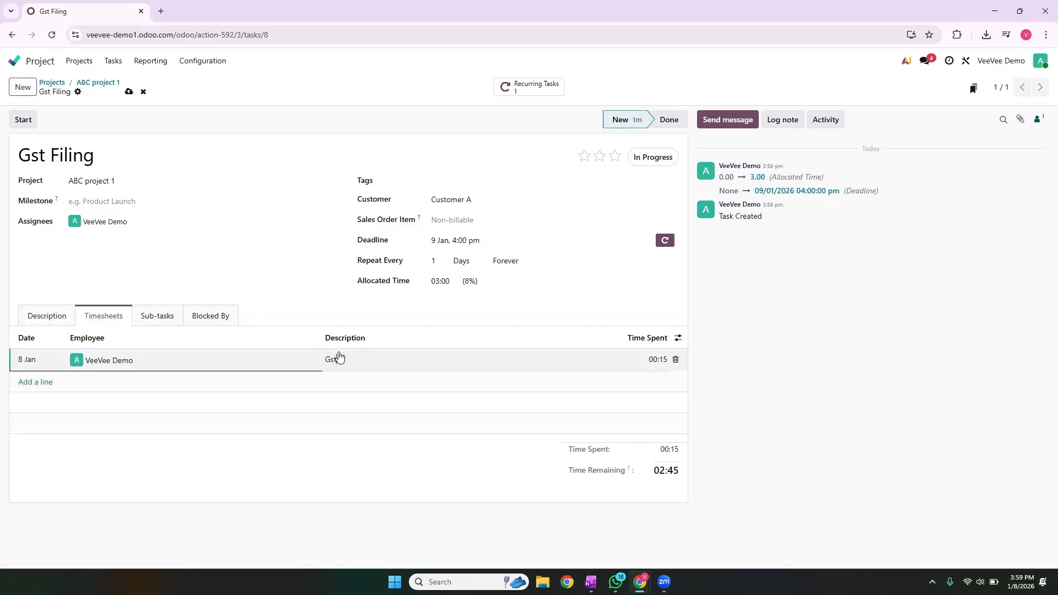
{"action": "type", "text": " Filing"}
{"action": "left_click", "coordinate": [370, 487]}
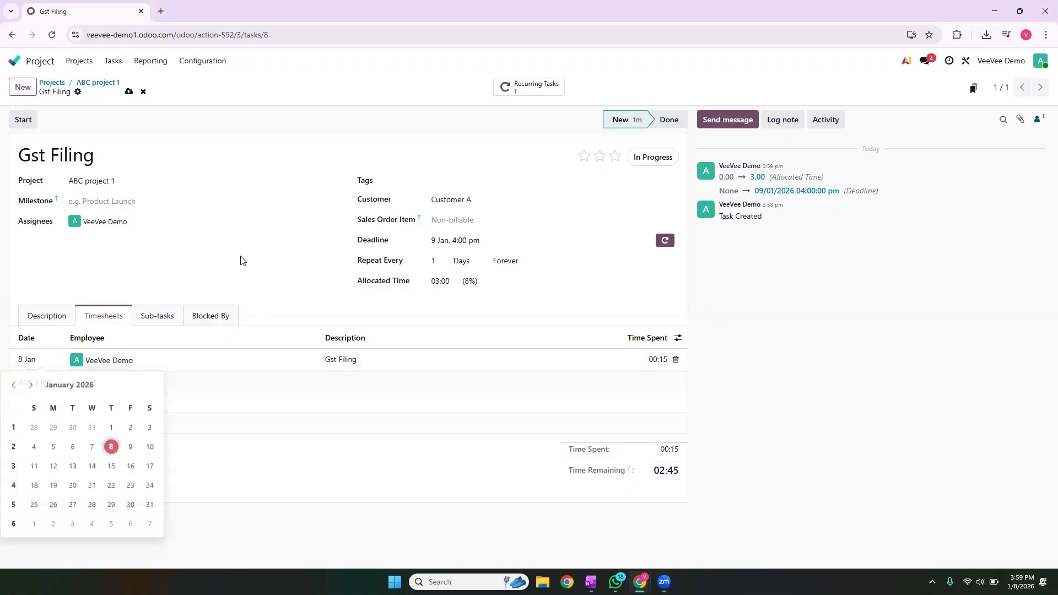
{"action": "left_click", "coordinate": [129, 94]}
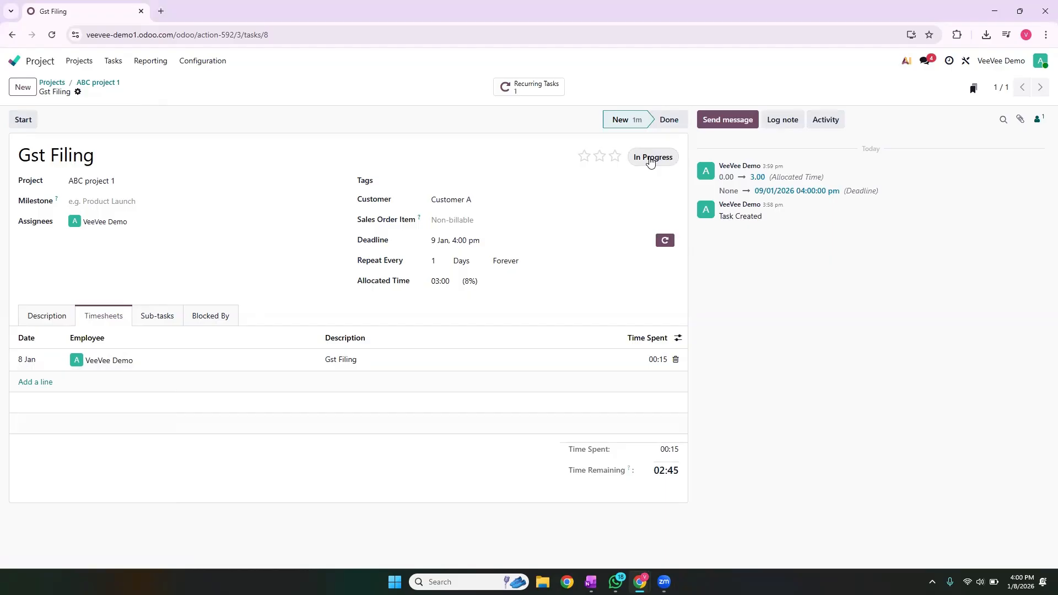
Mark the Gst Filing task's state as Done, and inspect the next open Gst Filing occurrence in ABC project 1.
{"action": "left_click", "coordinate": [650, 161]}
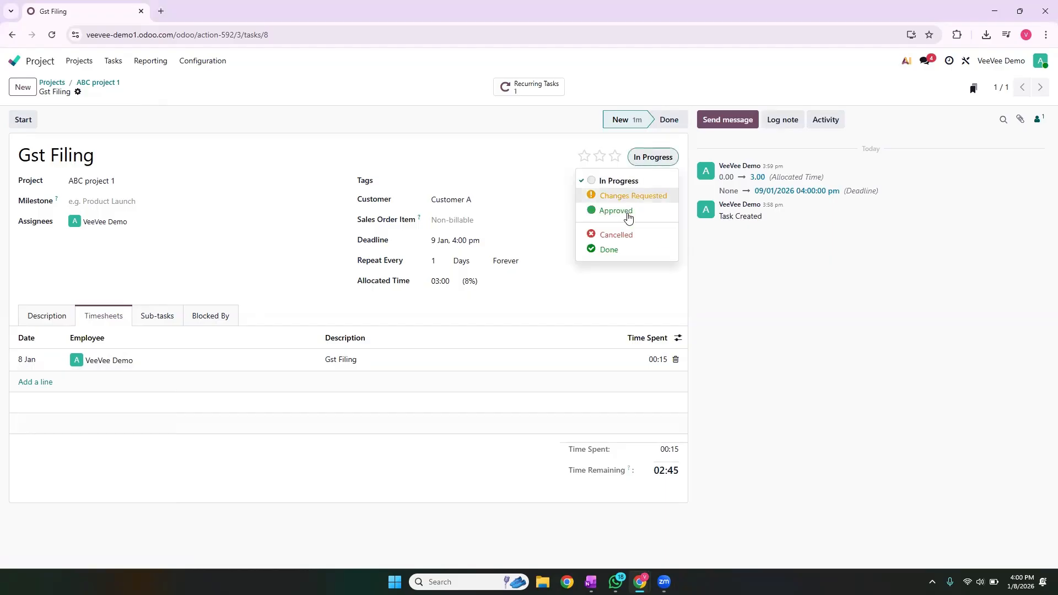
{"action": "left_click", "coordinate": [619, 253]}
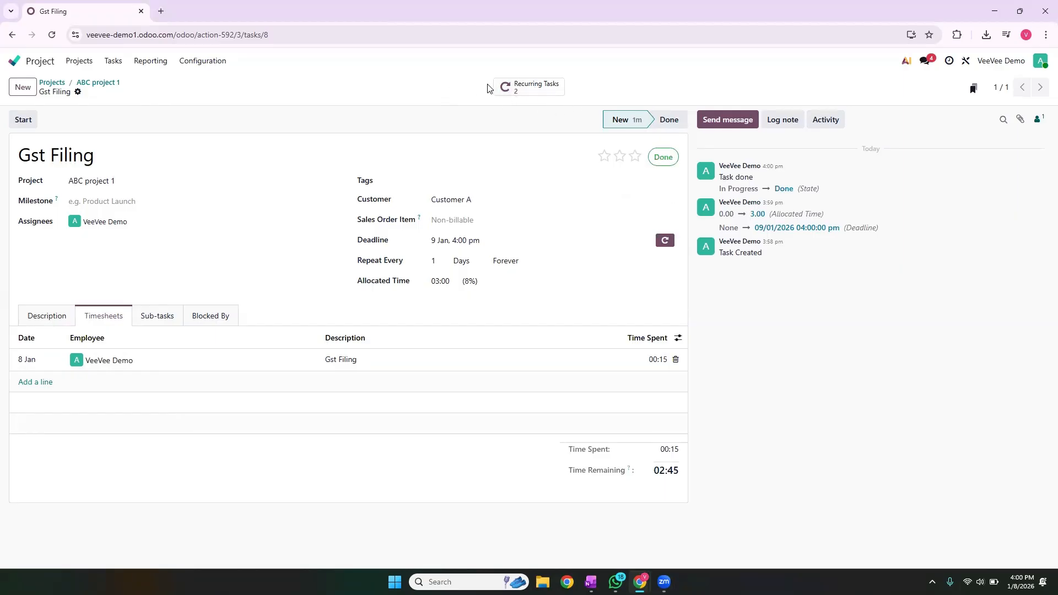
{"action": "left_click", "coordinate": [97, 82]}
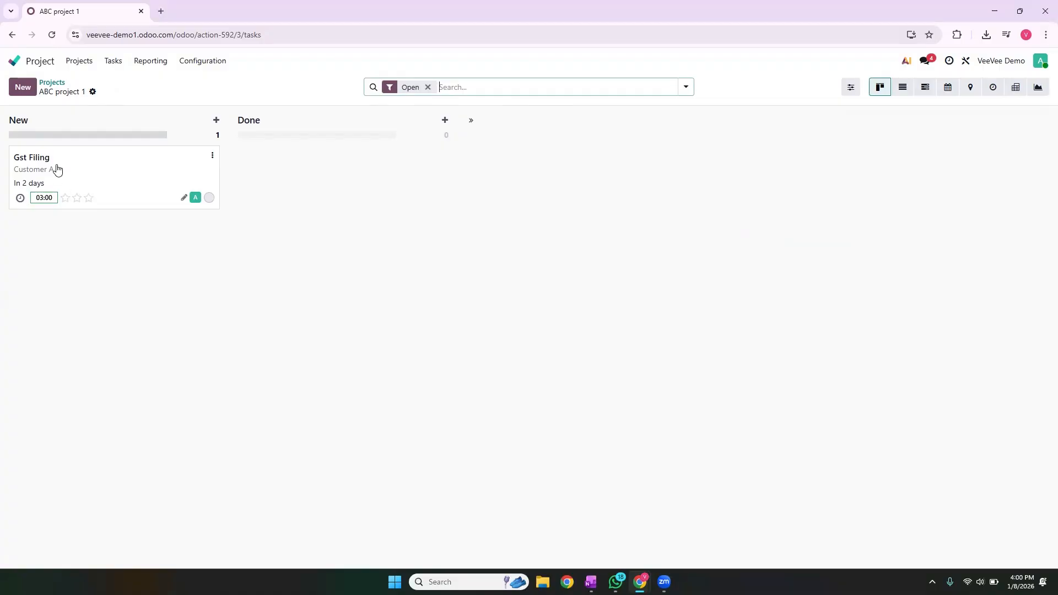
{"action": "left_click", "coordinate": [87, 175]}
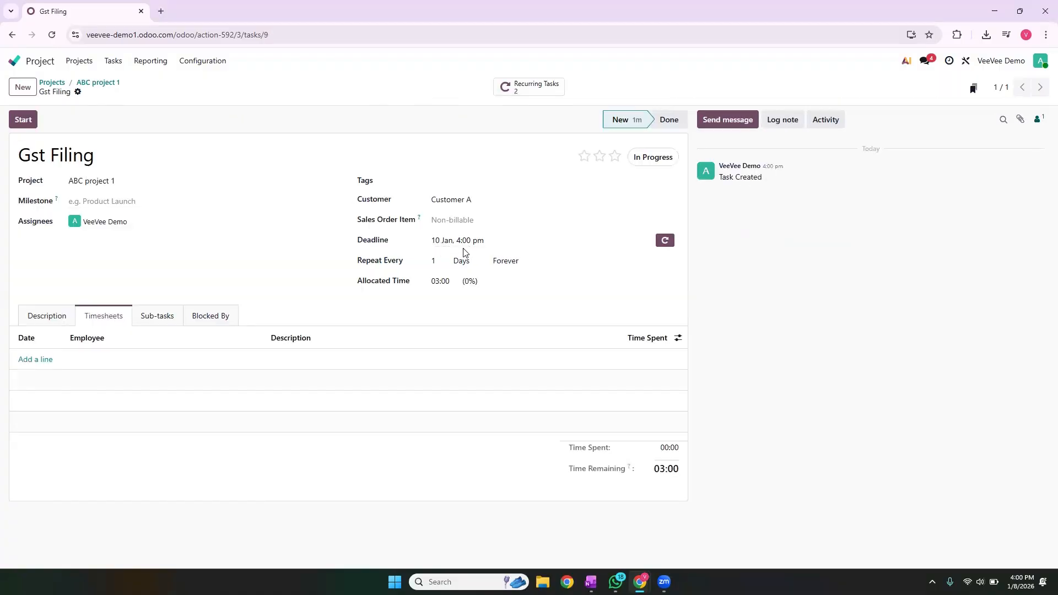
{"action": "left_click", "coordinate": [99, 83]}
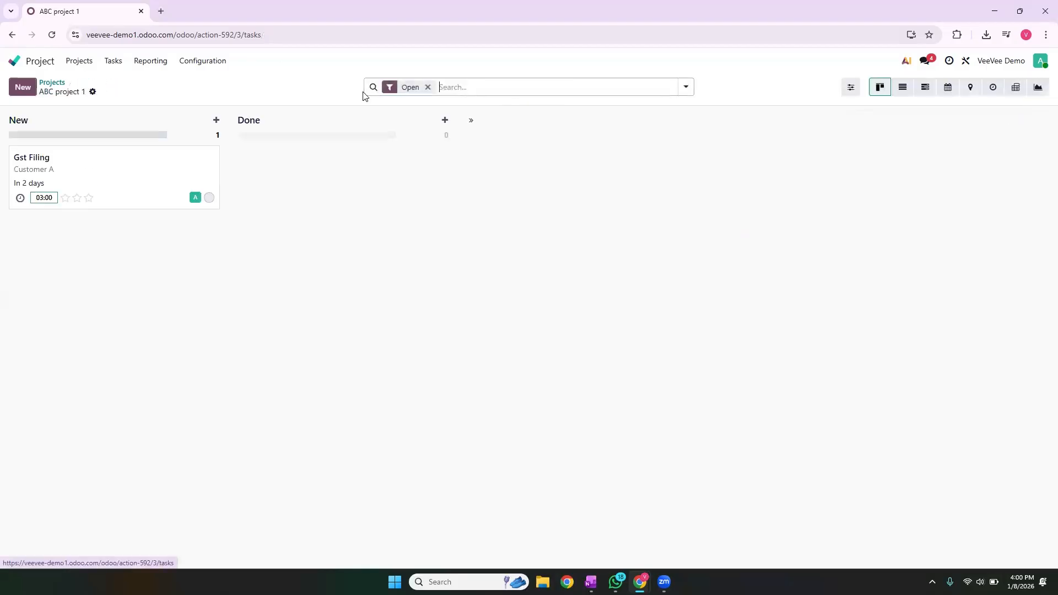
Remove the Open filter from ABC project 1's tasks and move the completed Gst Filing task to the Done stage.
{"action": "left_click", "coordinate": [428, 86]}
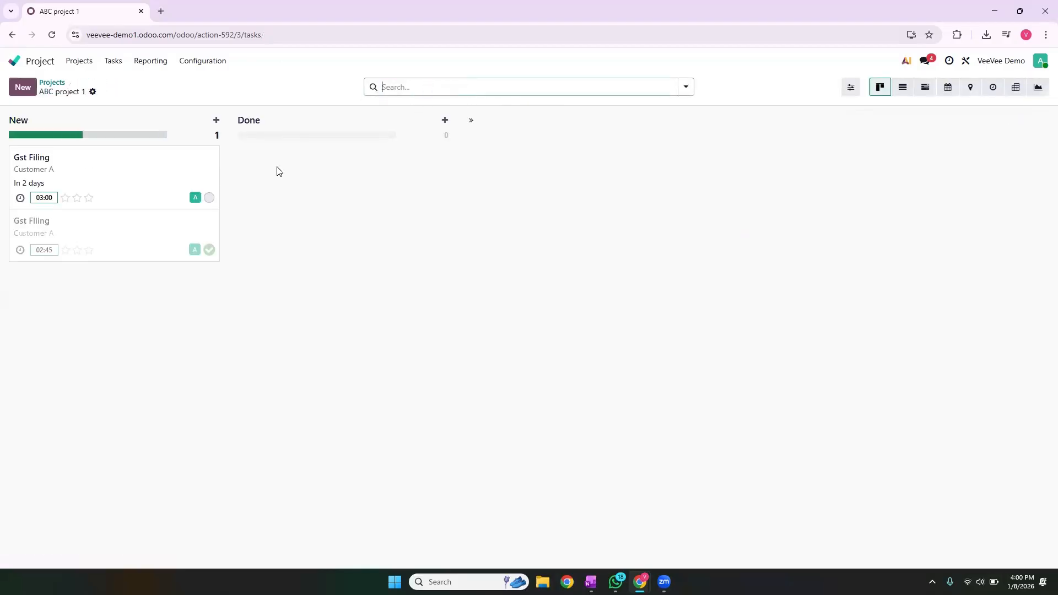
{"action": "left_click", "coordinate": [137, 235]}
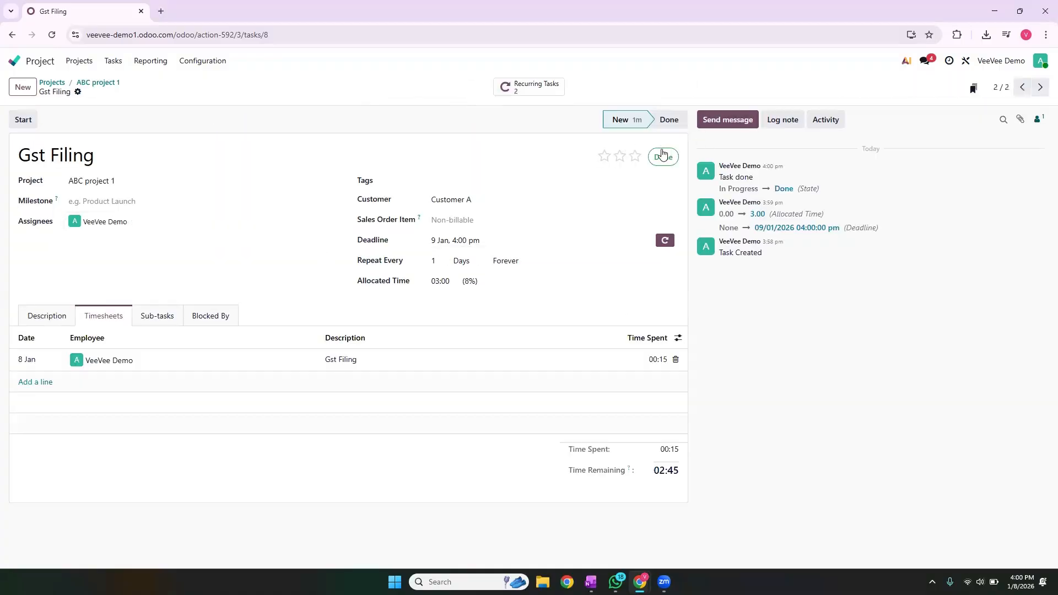
{"action": "left_click", "coordinate": [100, 82]}
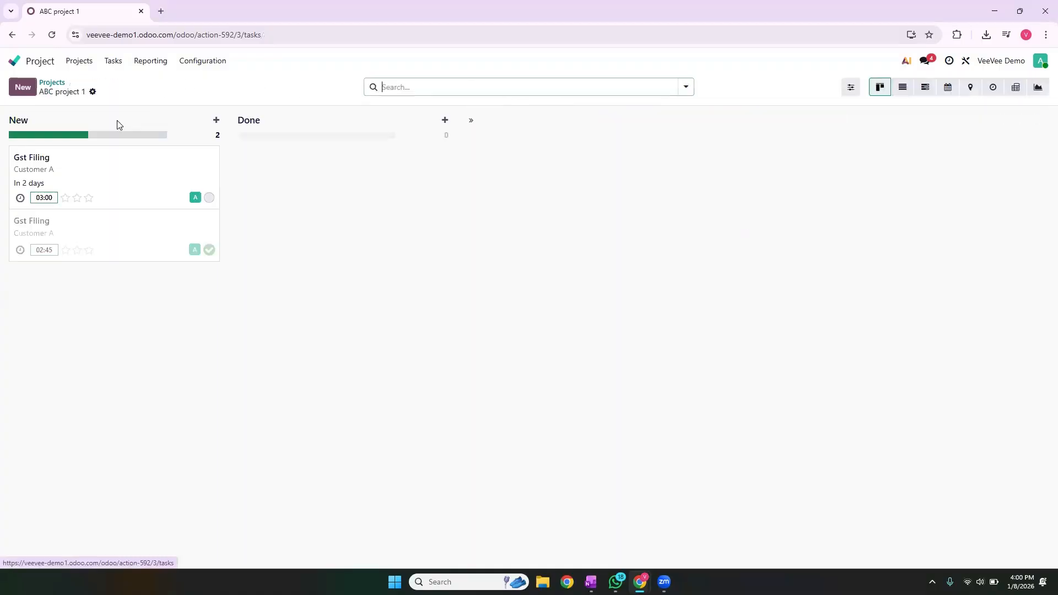
{"action": "left_click_drag", "start_coordinate": [139, 259], "coordinate": [286, 188]}
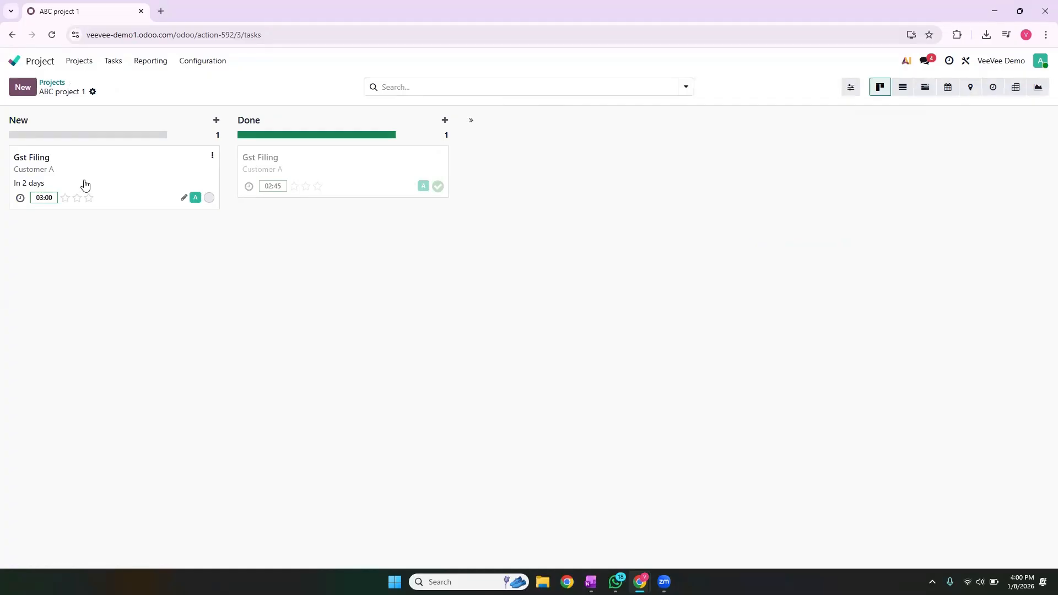
{"action": "mouse_move", "coordinate": [86, 184]}
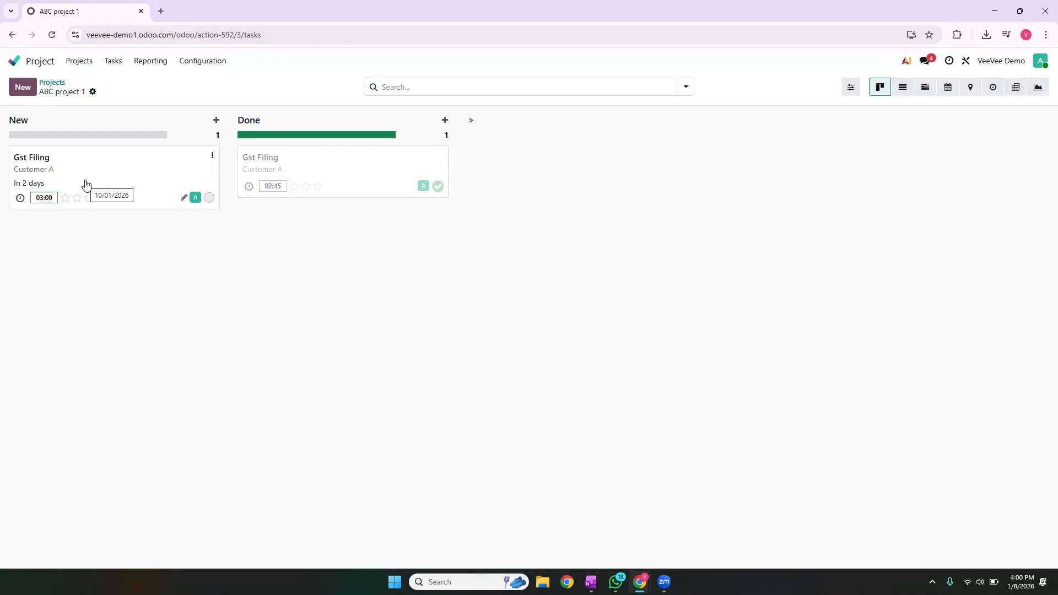